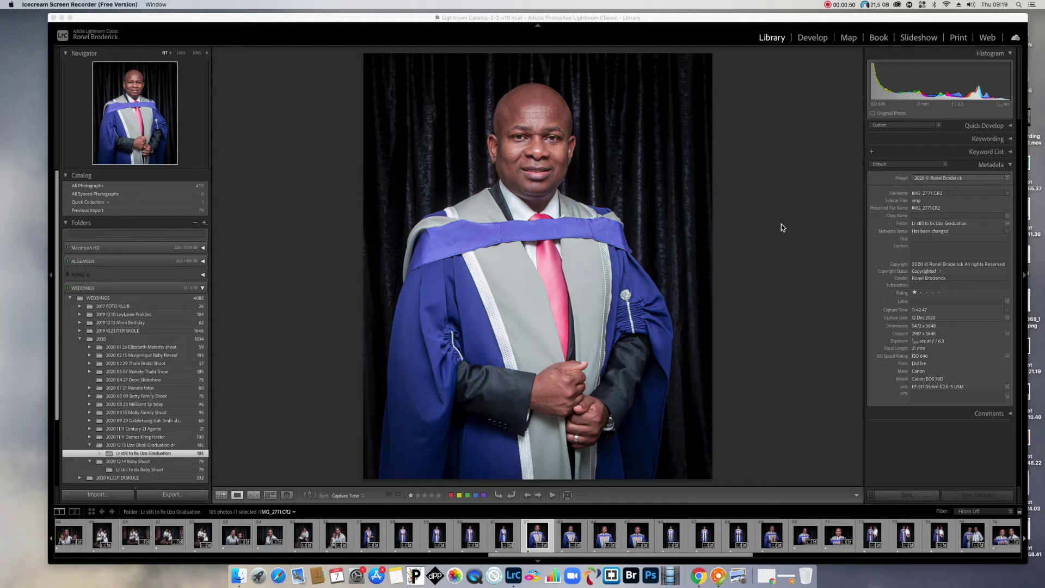
Import from the 2021 Update Copyright Lr folder and start a new metadata preset.
left_click(97, 496)
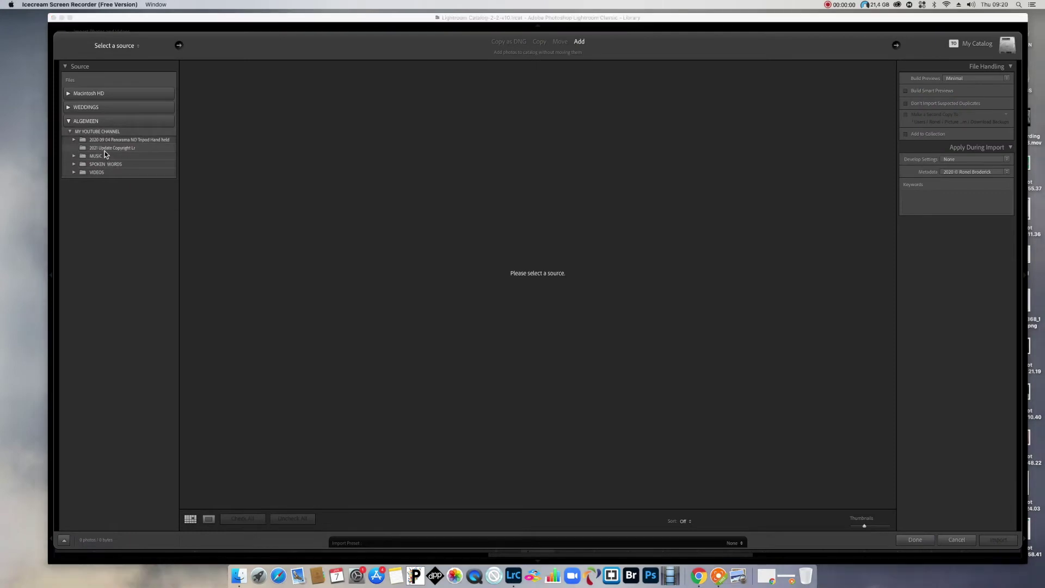
left_click(106, 149)
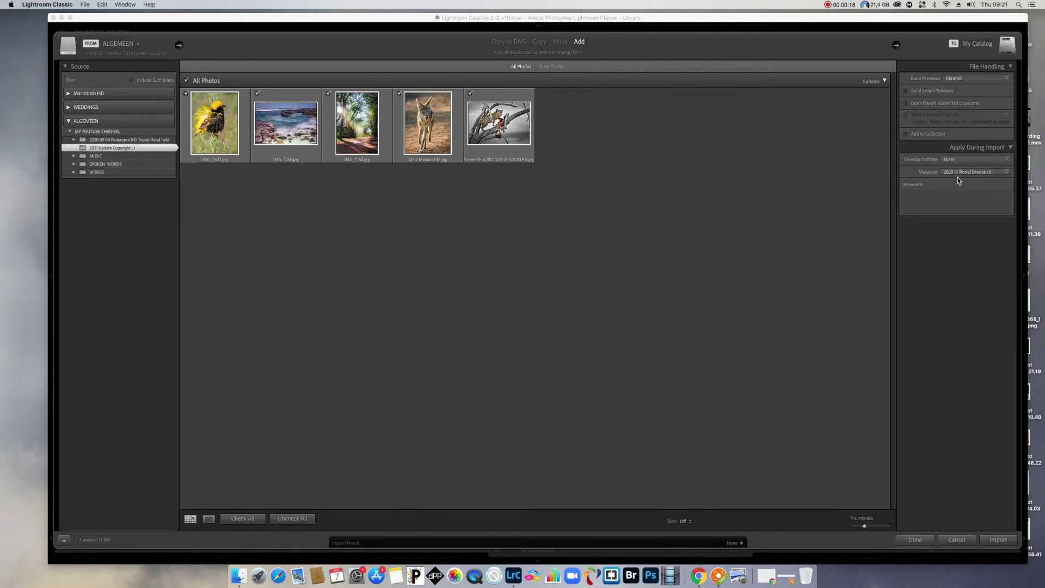
left_click(1008, 172)
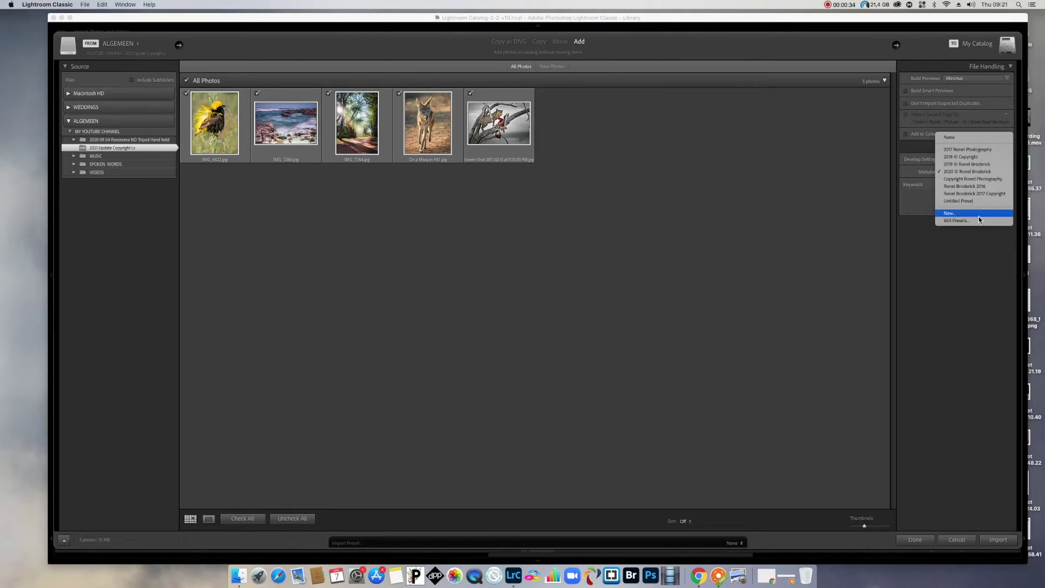
left_click(951, 214)
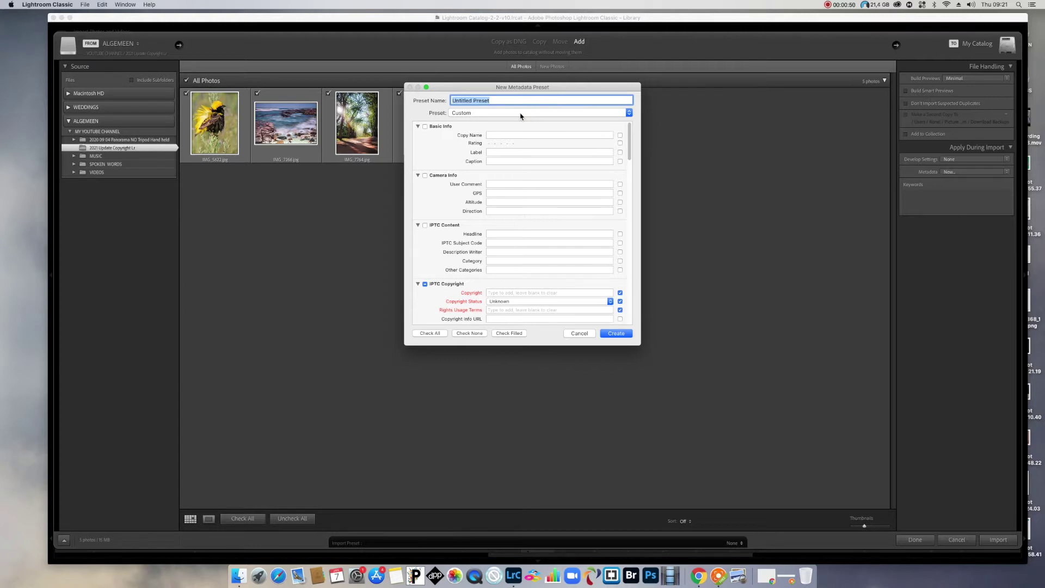
Scroll through the New Metadata Preset fields to review the empty IPTC Copyright and Creator entries.
scroll(575, 209, "down", 5)
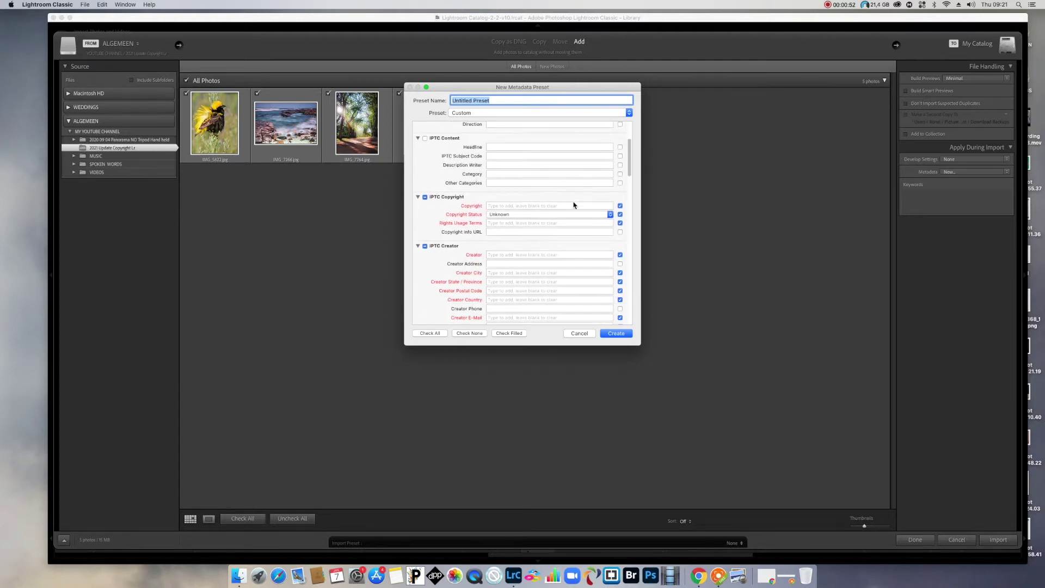
scroll(573, 205, "down", 15)
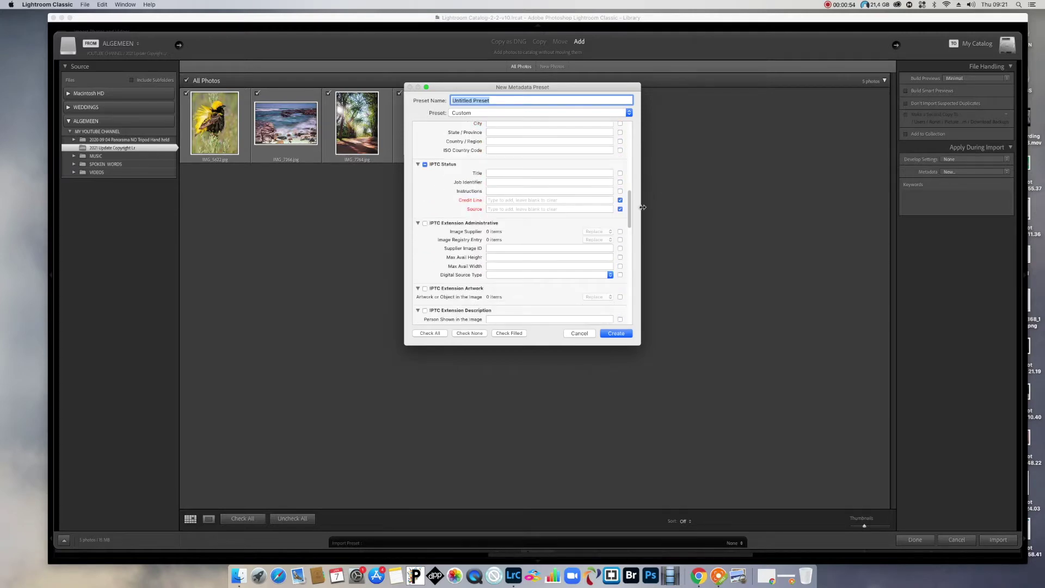
left_click_drag(627, 206, 626, 112)
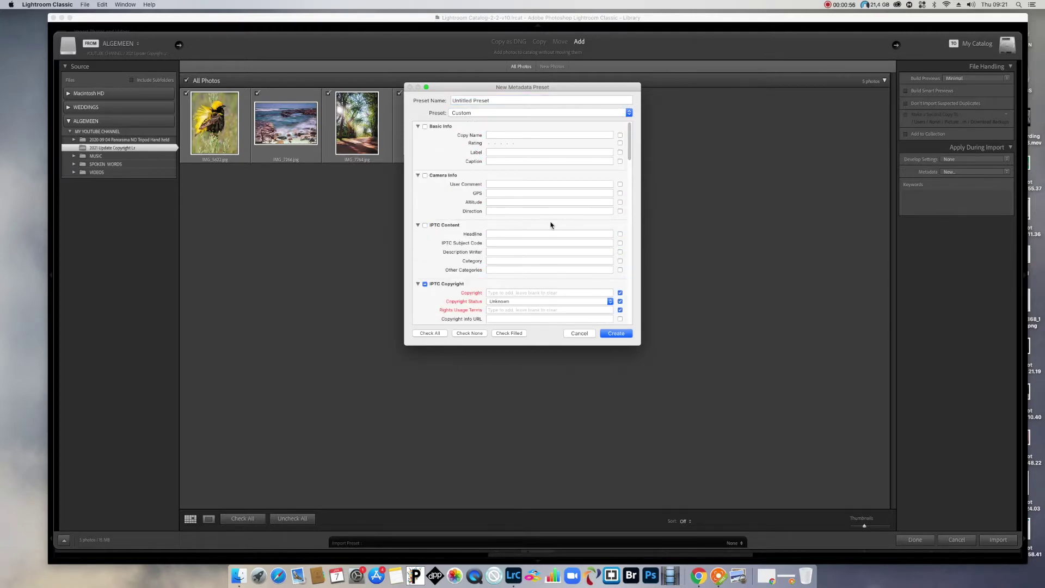
scroll(544, 229, "down", 4)
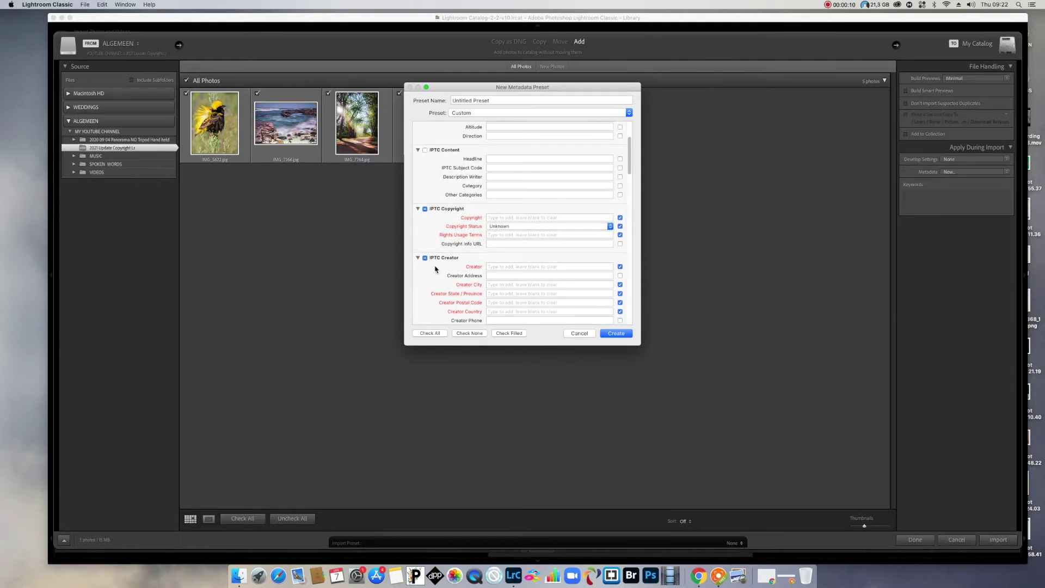
scroll(493, 281, "down", 2)
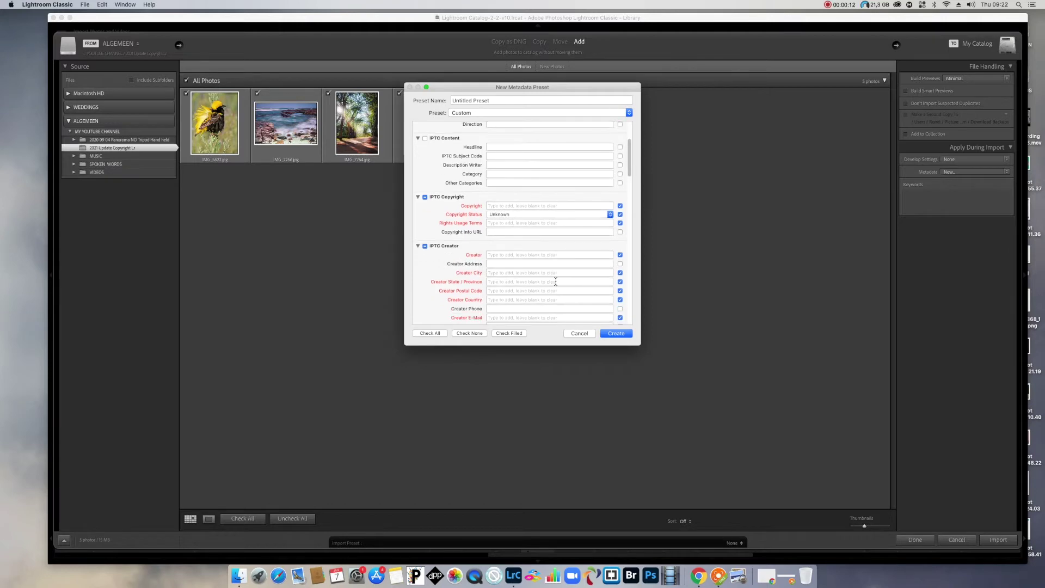
scroll(539, 269, "down", 2)
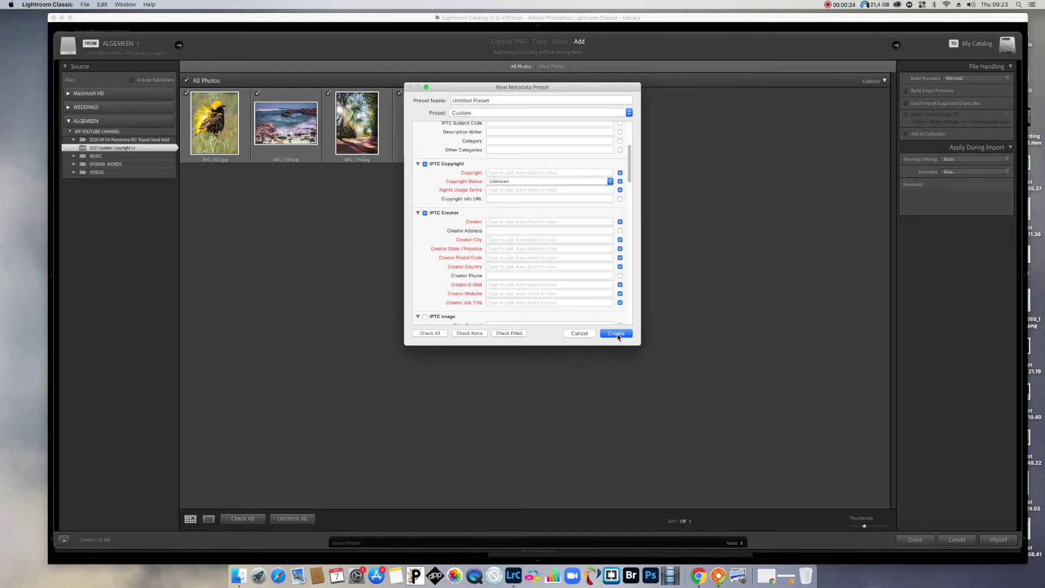
Cancel the new preset and apply the 2020 copyright preset during import.
left_click(581, 334)
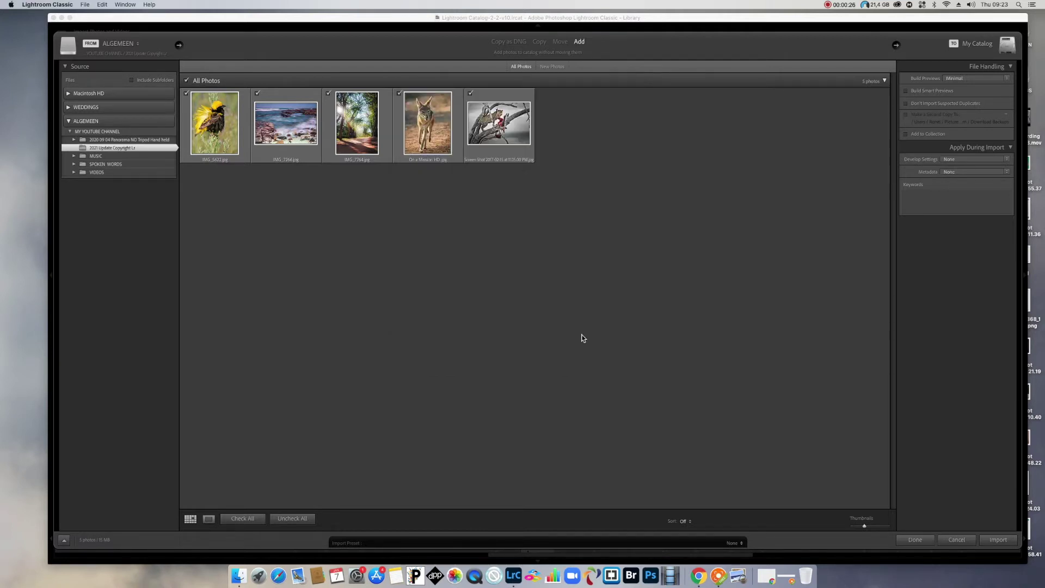
left_click(1007, 177)
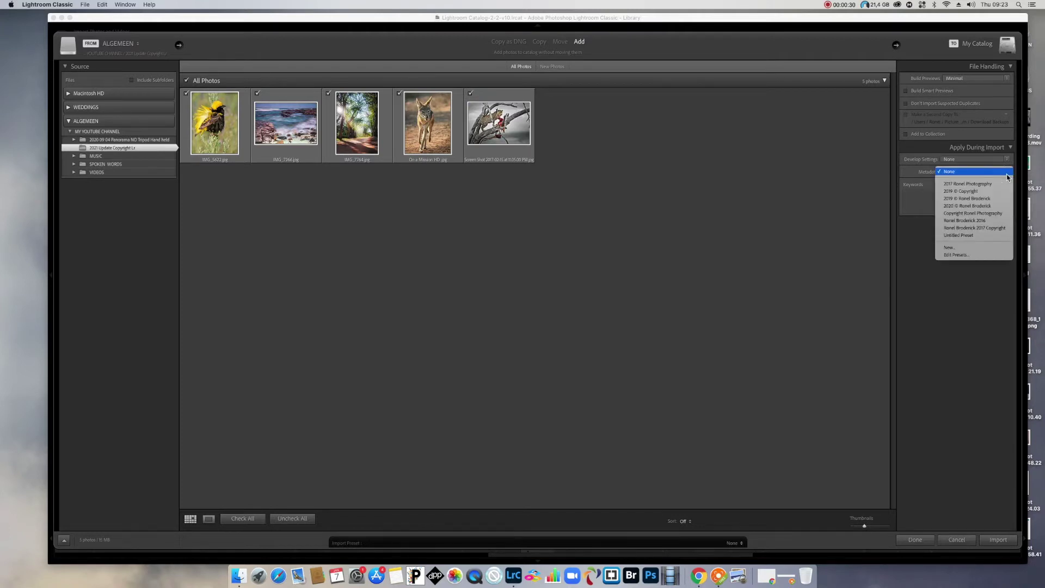
left_click(963, 207)
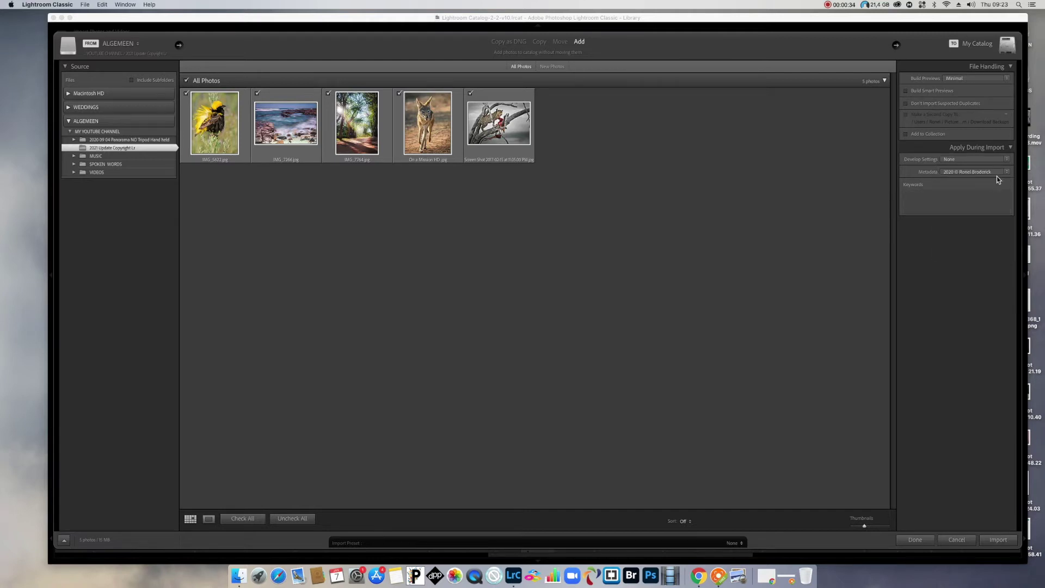
Load the 2020 copyright preset in the Edit Metadata Presets dialog.
left_click(1007, 172)
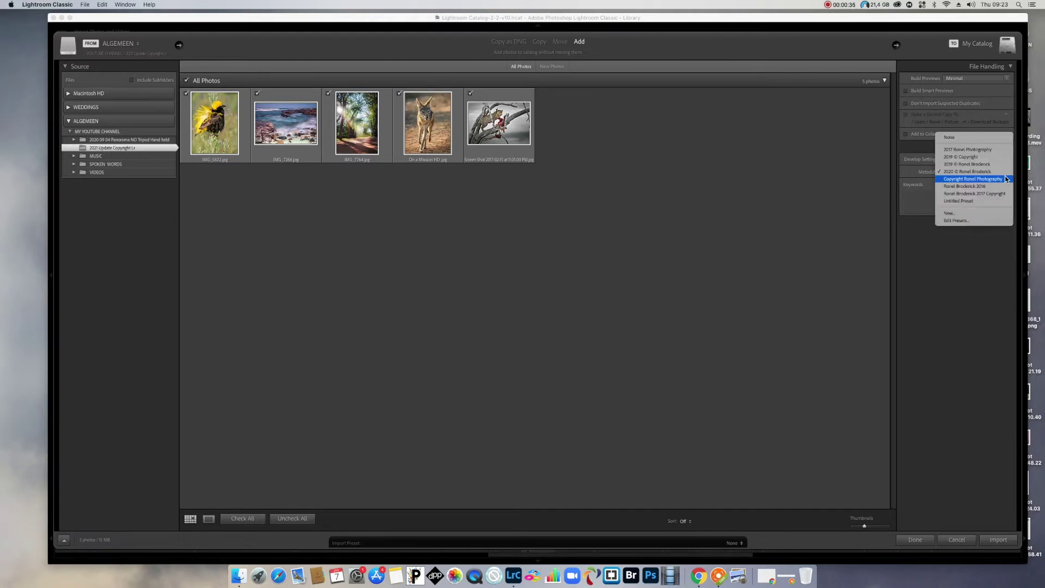
left_click(963, 223)
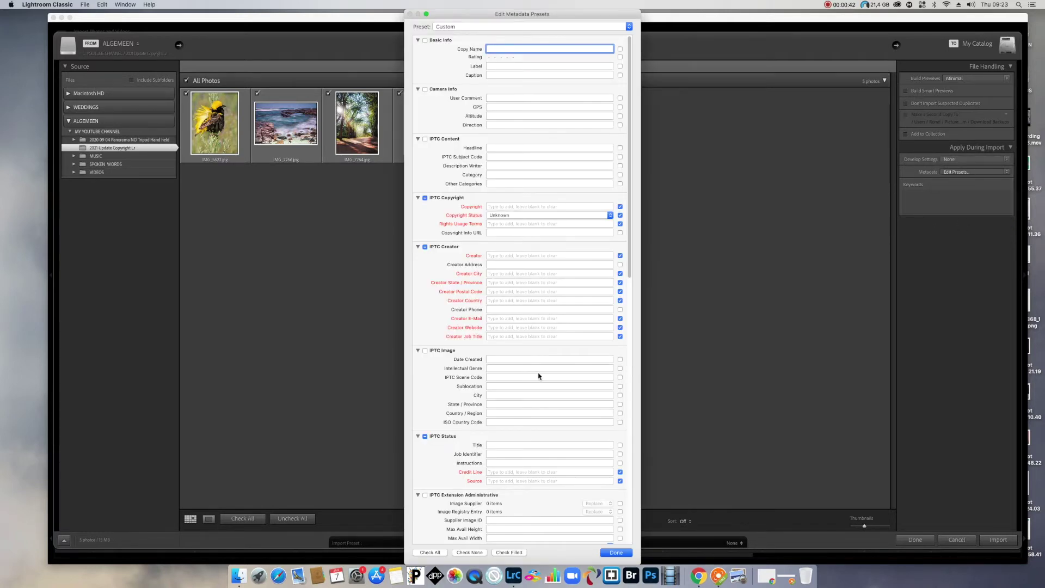
scroll(537, 374, "down", 5)
scroll(536, 372, "up", 5)
left_click(630, 27)
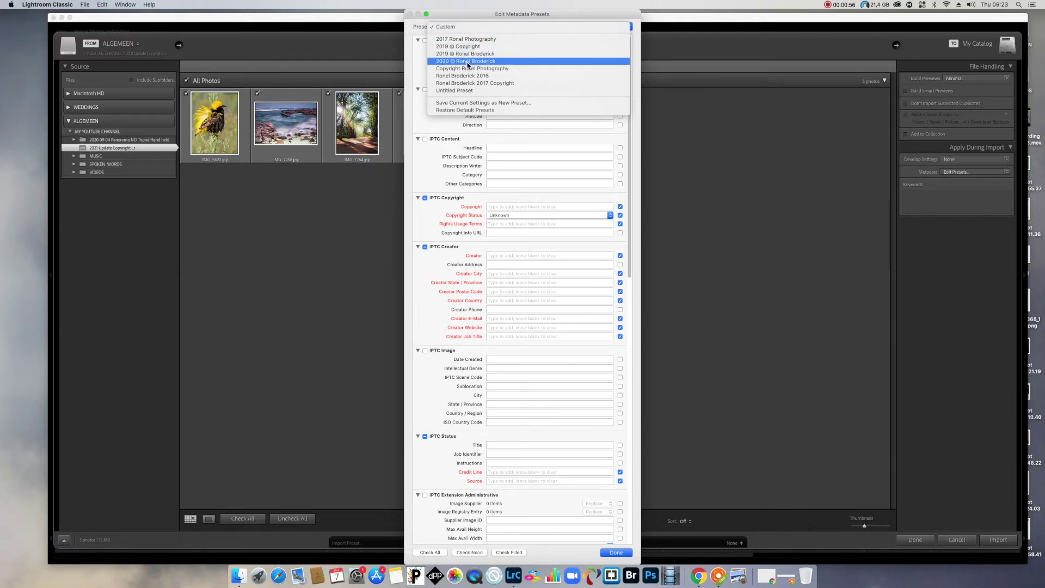
left_click(468, 62)
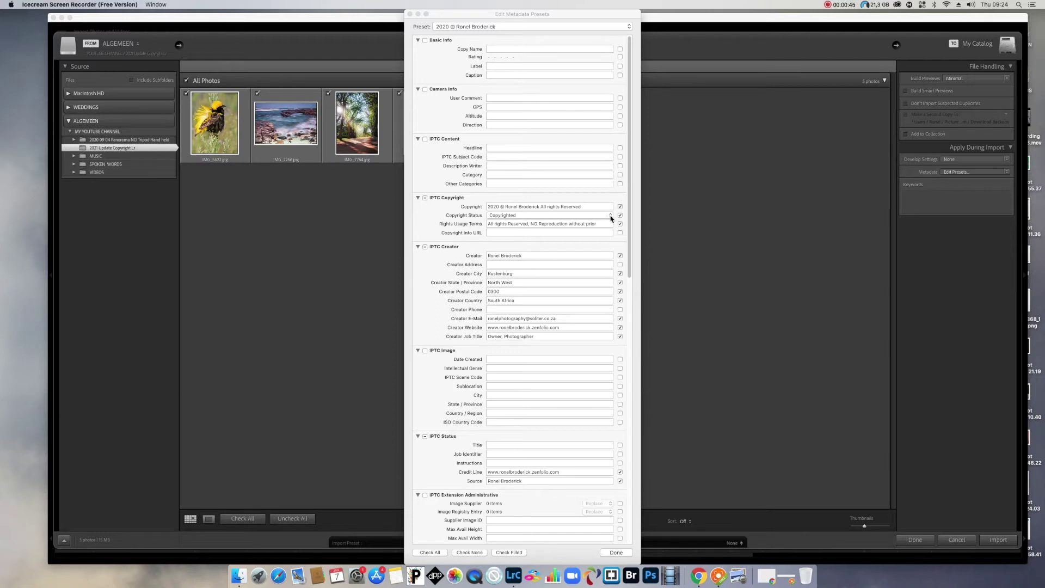
Keep the preset's copyright status set to Copyrighted.
left_click(611, 217)
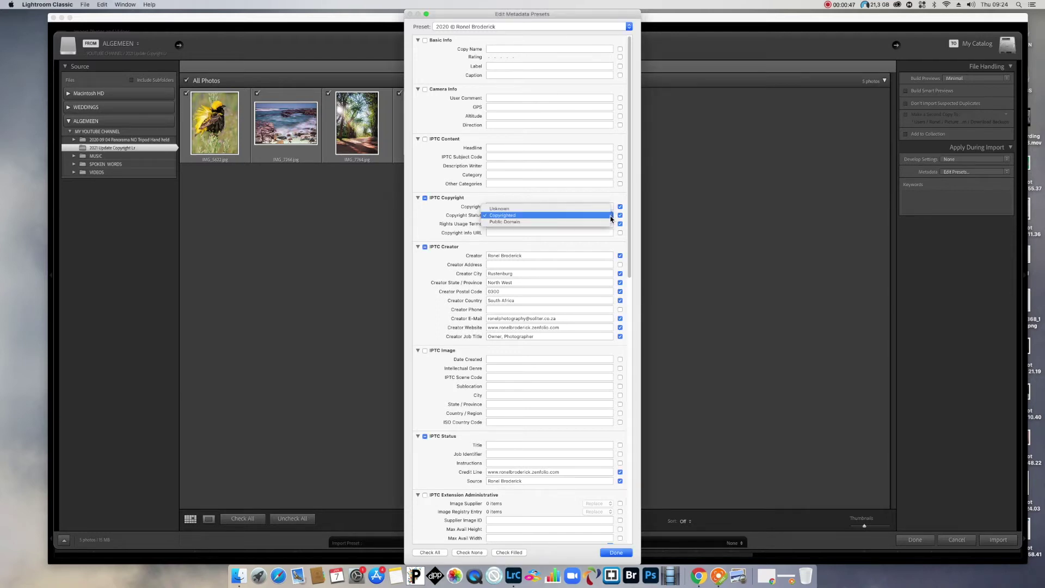
left_click(585, 215)
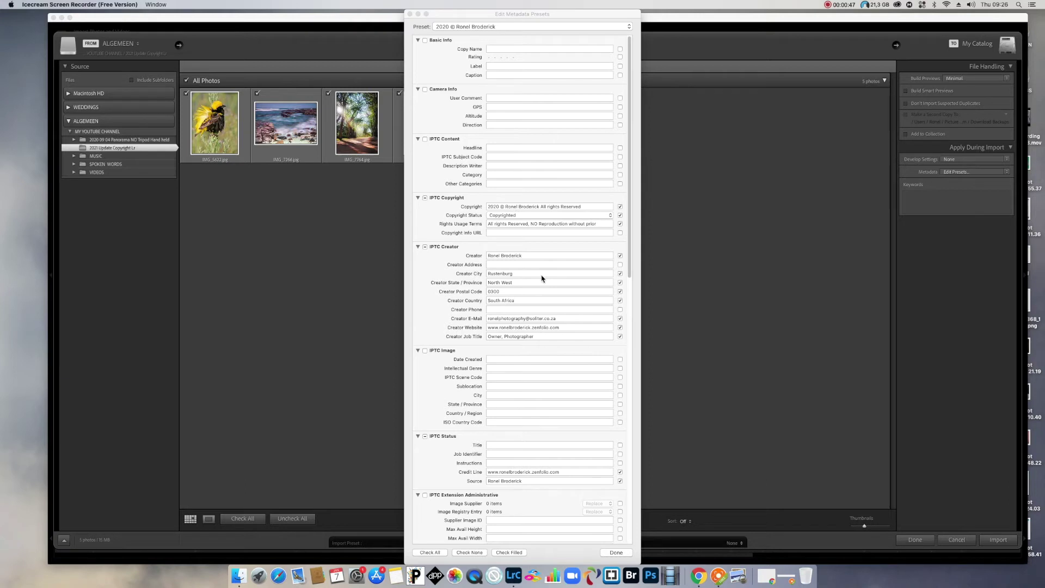
Change the copyright notice year from 2020 to 2021 and finish editing the preset.
left_click(496, 208)
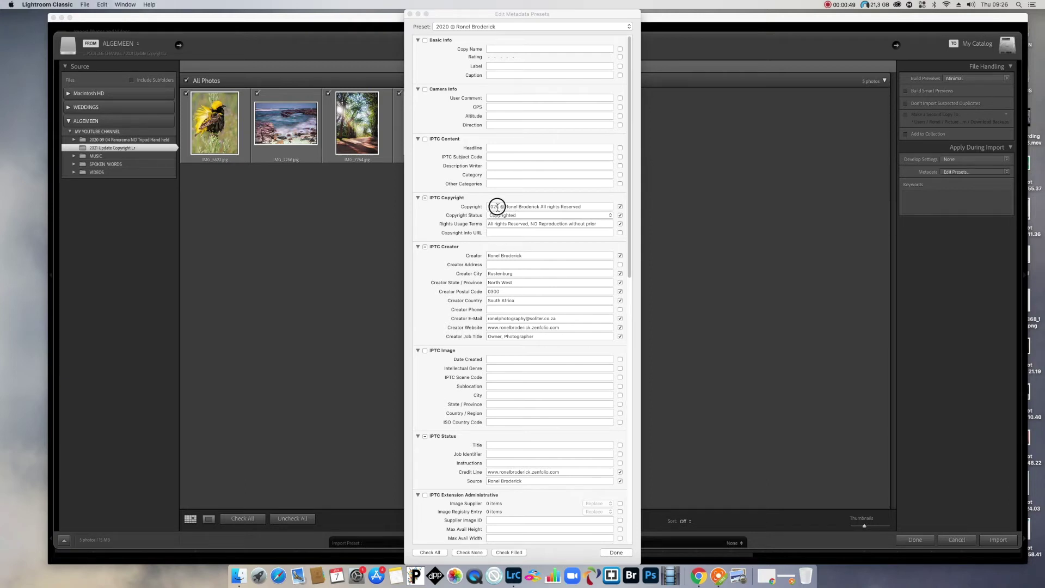
left_click(501, 208)
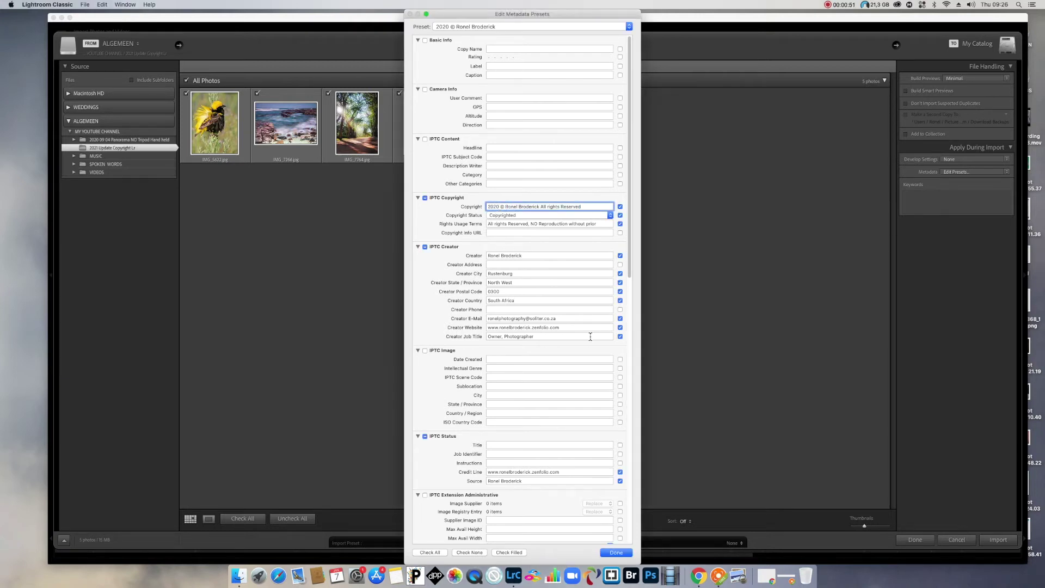
key("BackSpace")
type("1")
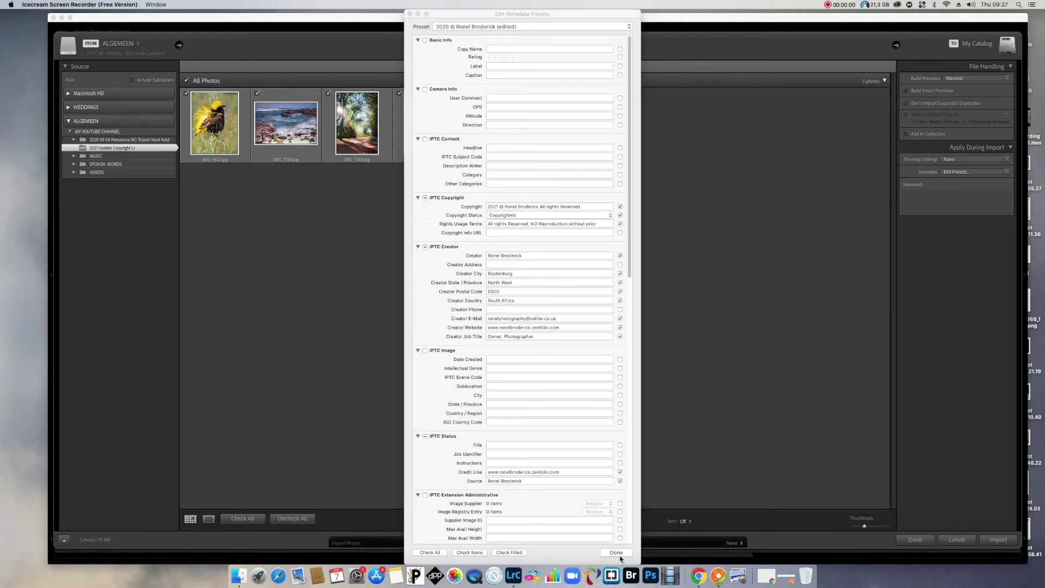
left_click(617, 553)
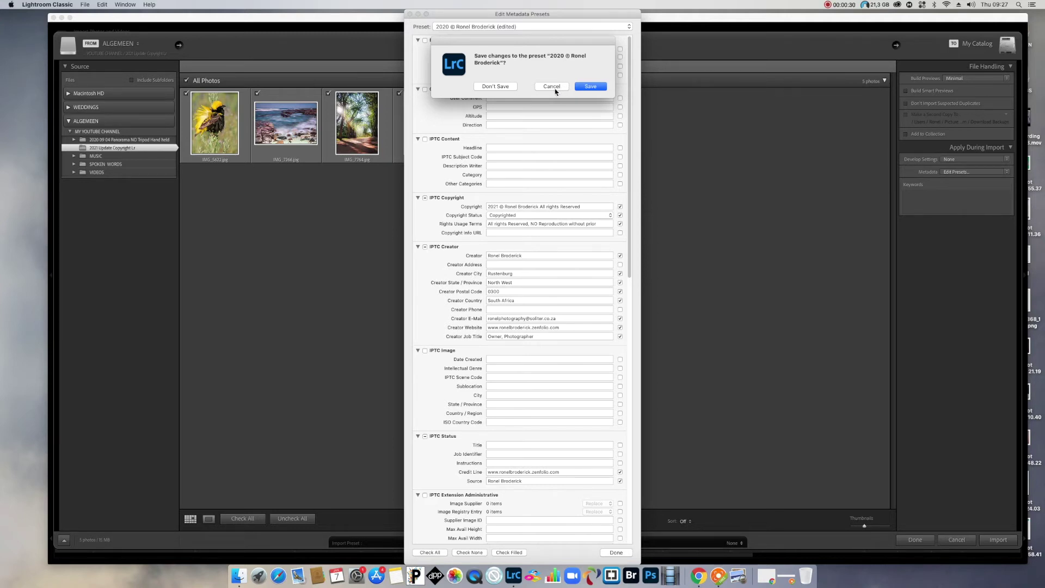
Leave the 2020 preset unchanged and save the current settings as a new preset.
left_click(497, 86)
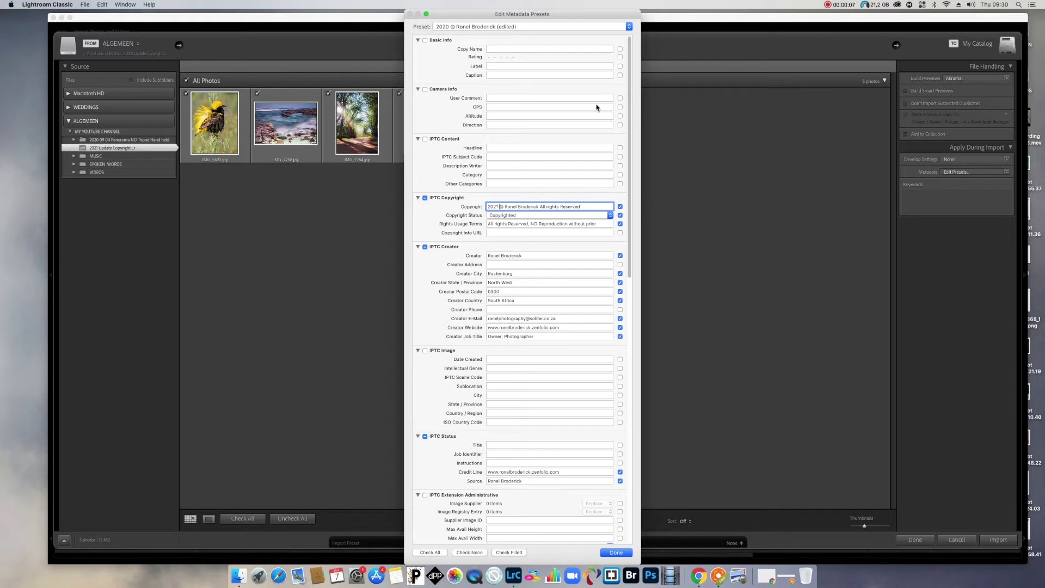
left_click(629, 26)
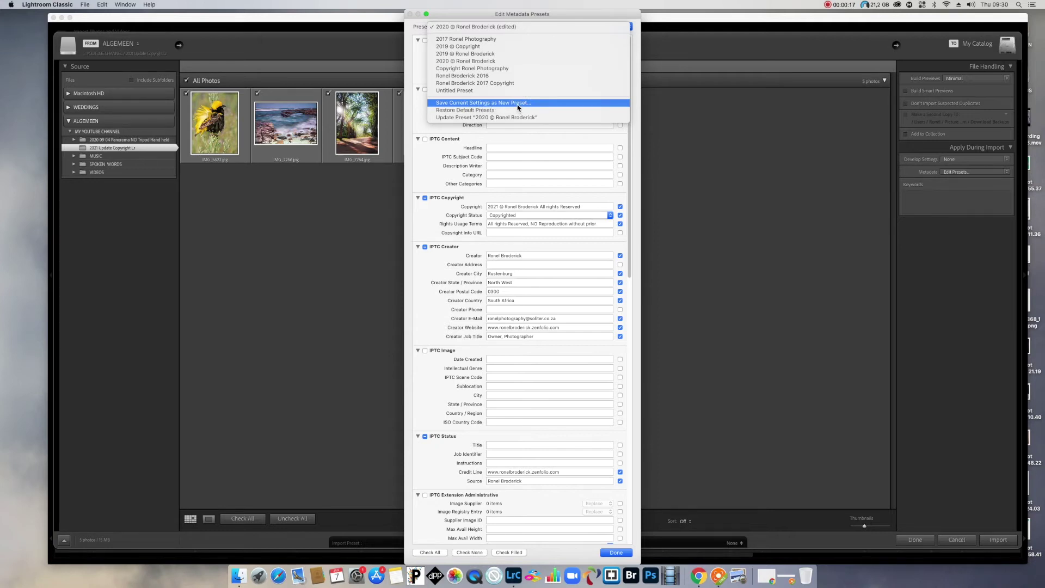
left_click(518, 103)
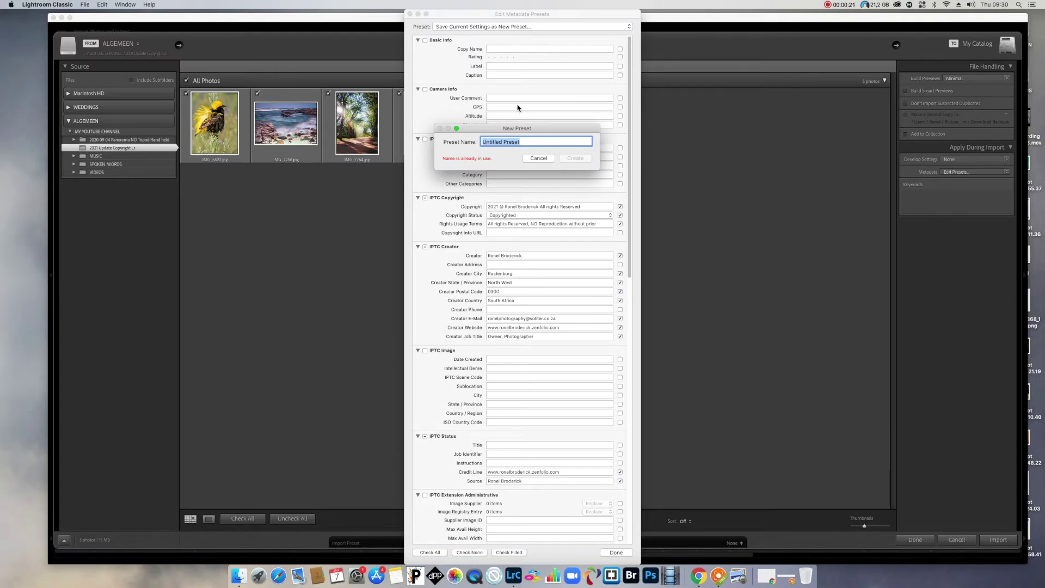
Name the new preset '2021 ©' followed by the photographer's name, create it, and close the editor.
type("2")
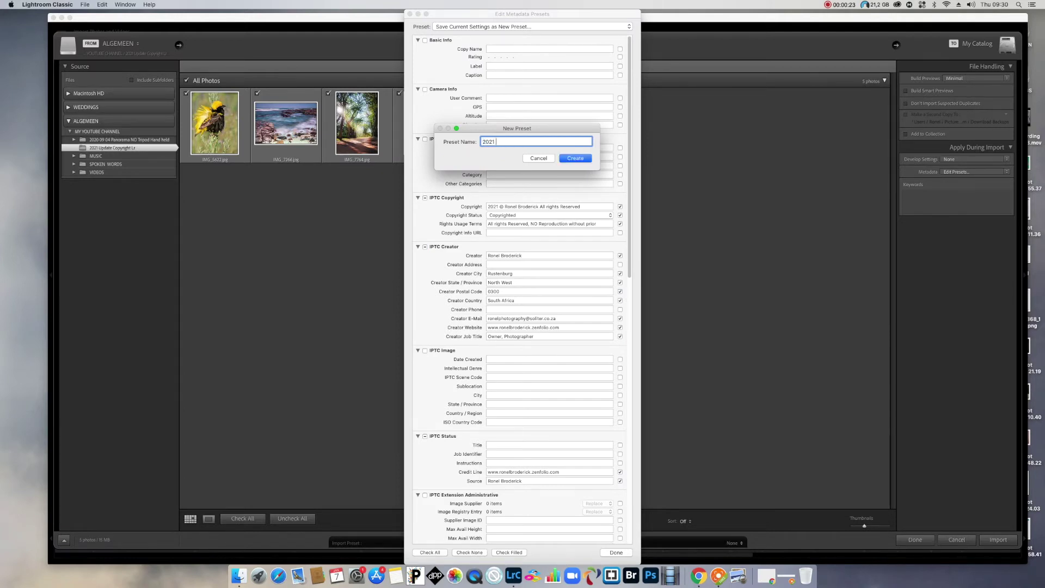
type("021")
key("alt")
type("© Ronel Broderick")
left_click(580, 157)
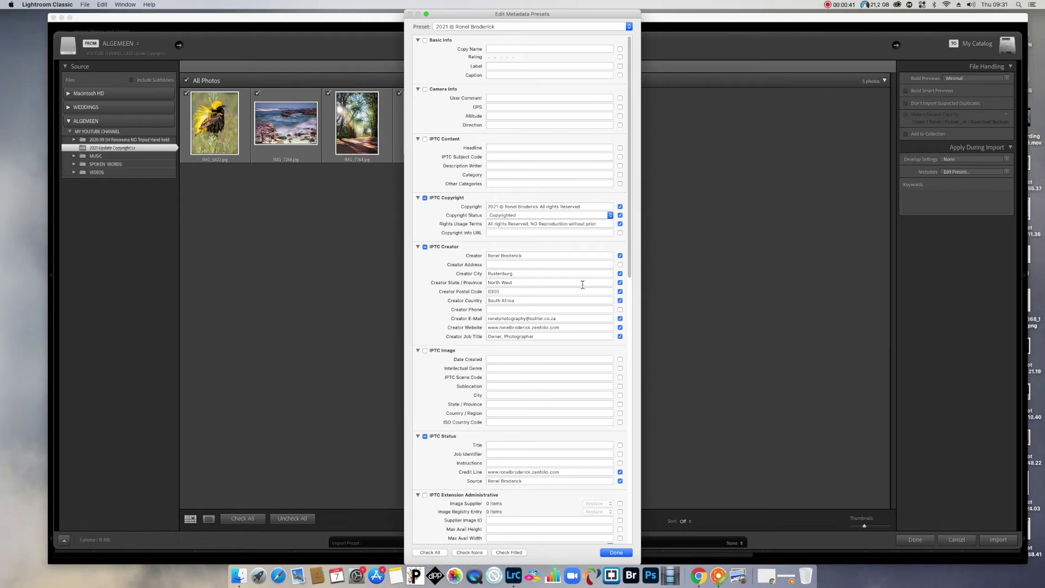
left_click(617, 553)
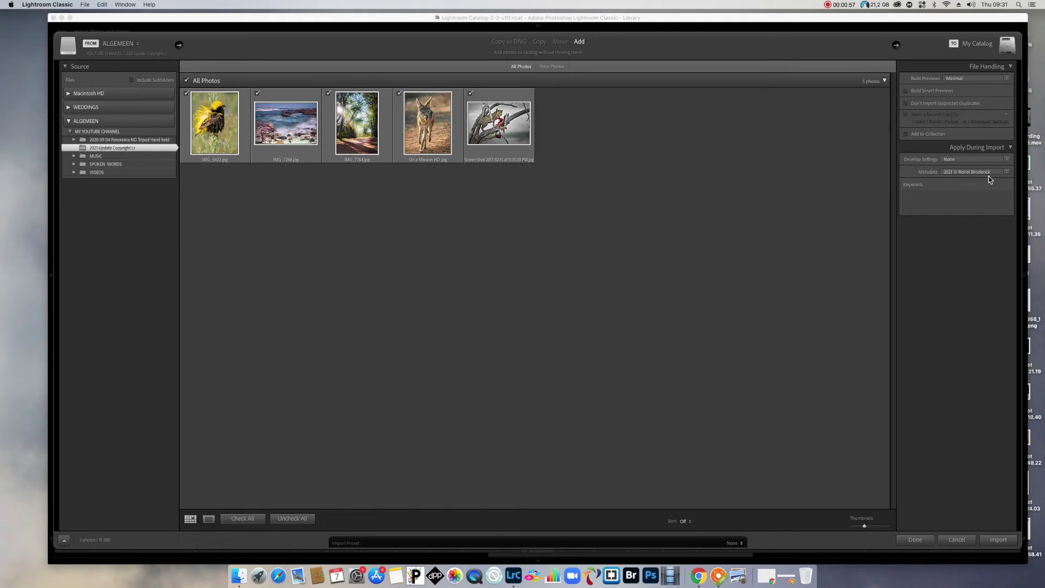
Confirm the 2021 copyright preset is applied and import the five photos.
left_click(1007, 173)
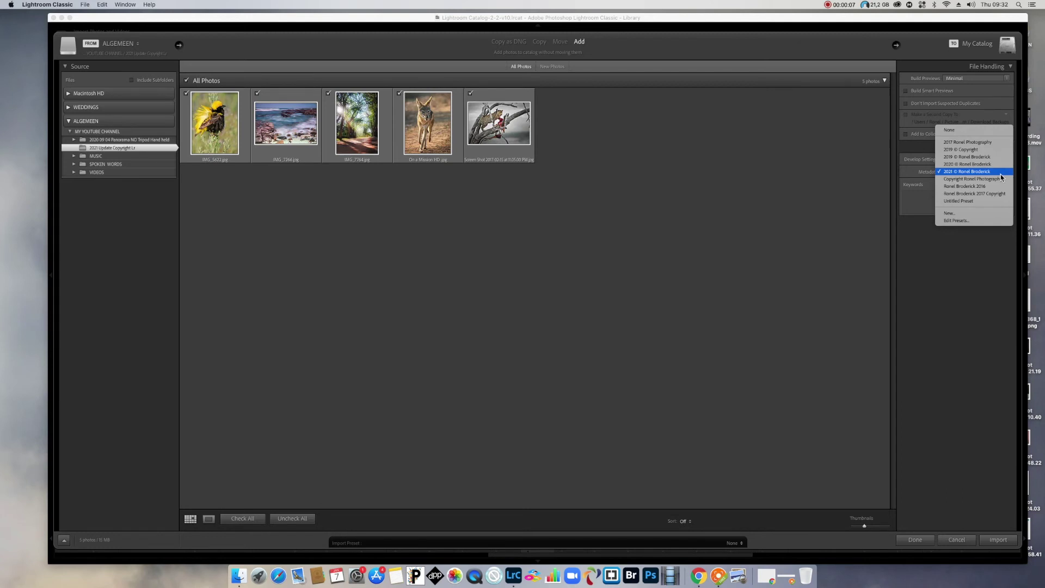
left_click(972, 165)
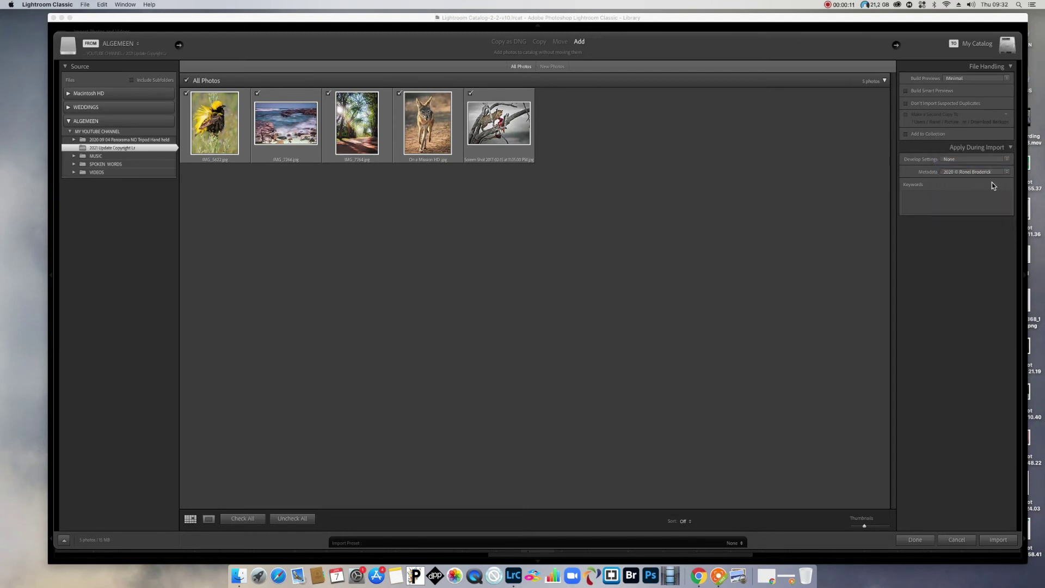
left_click(1007, 172)
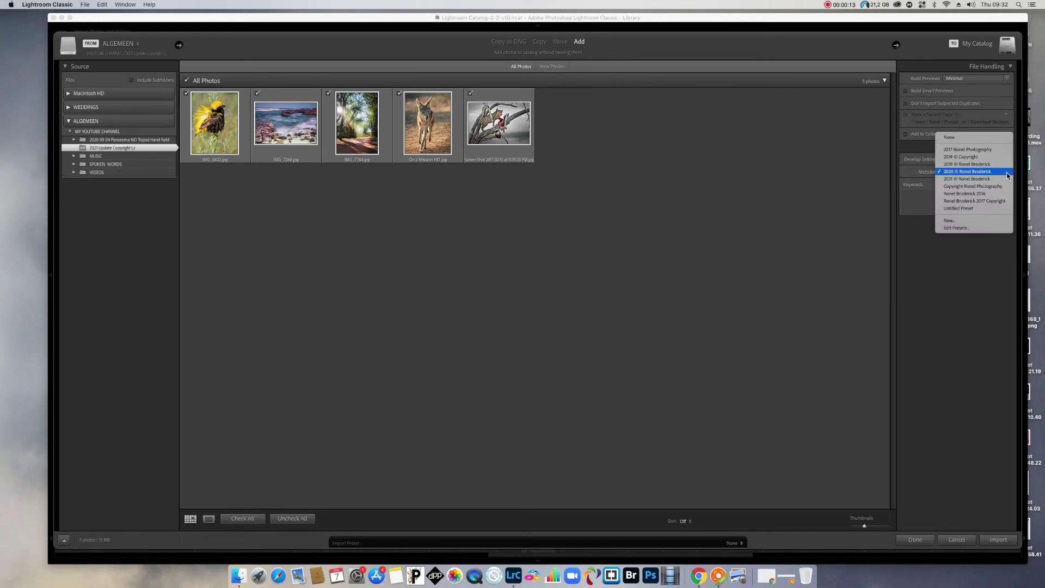
left_click(965, 179)
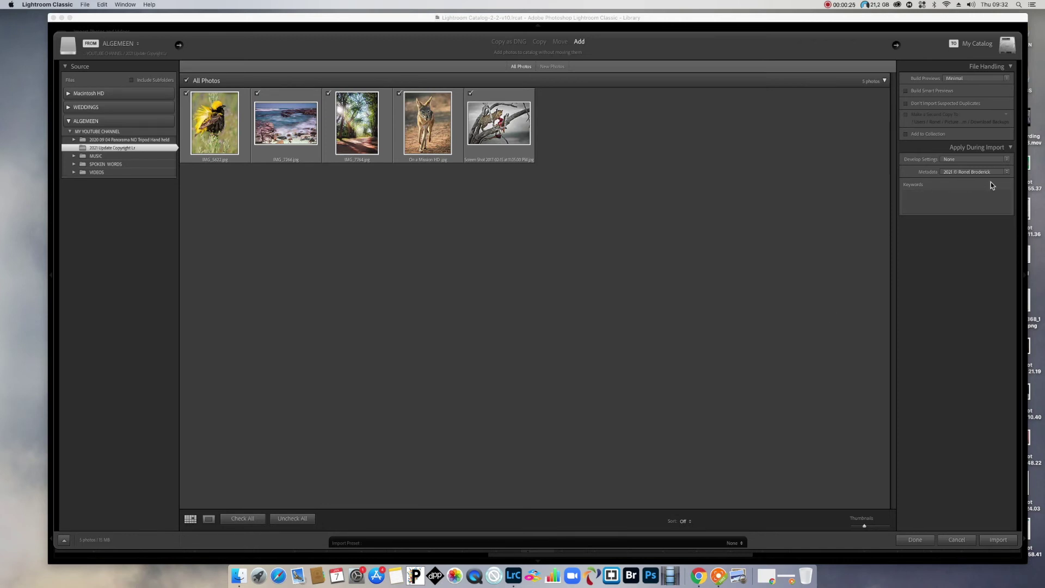
left_click(1006, 173)
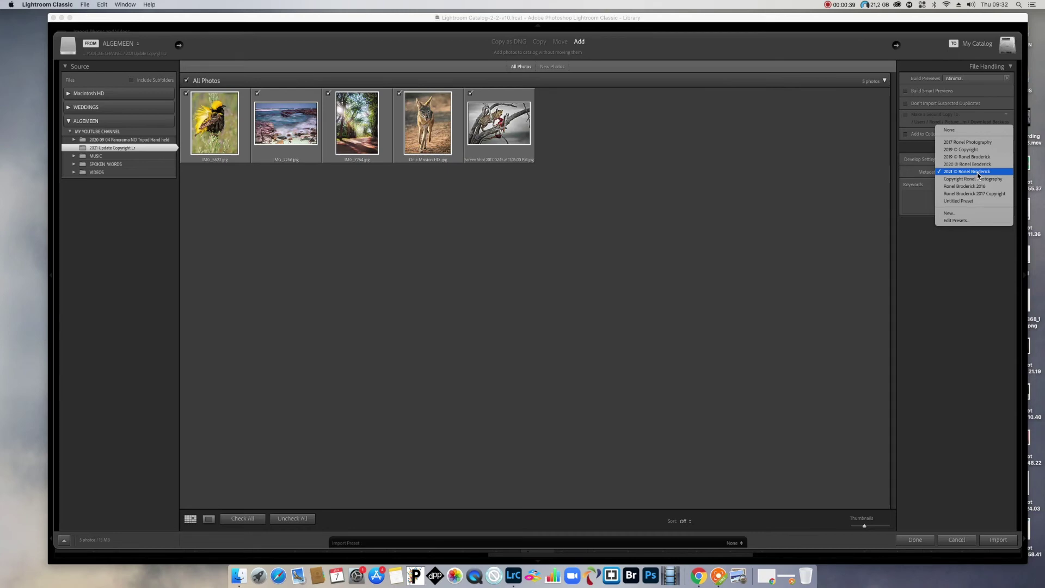
left_click(978, 172)
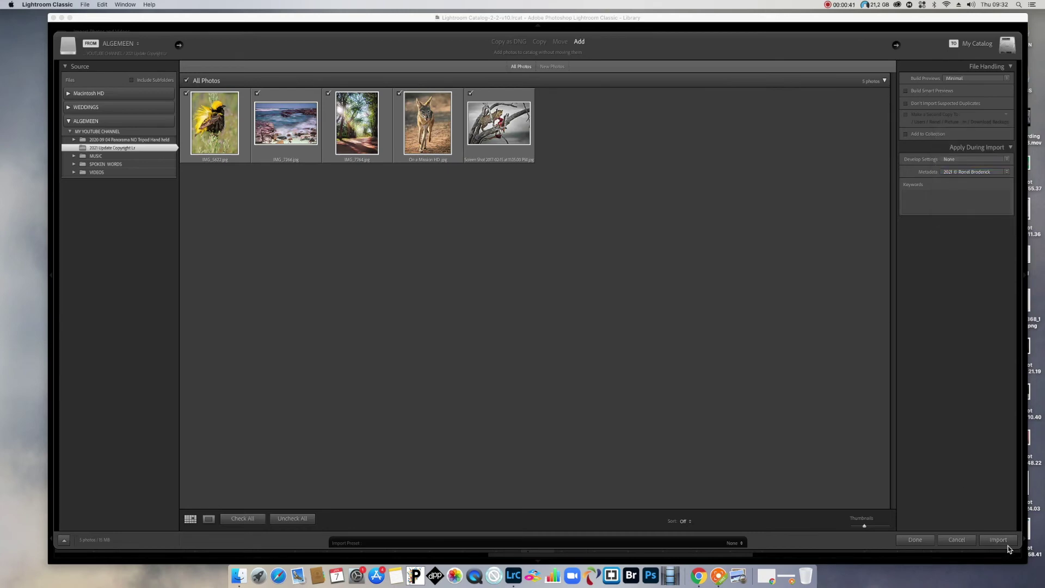
left_click(999, 540)
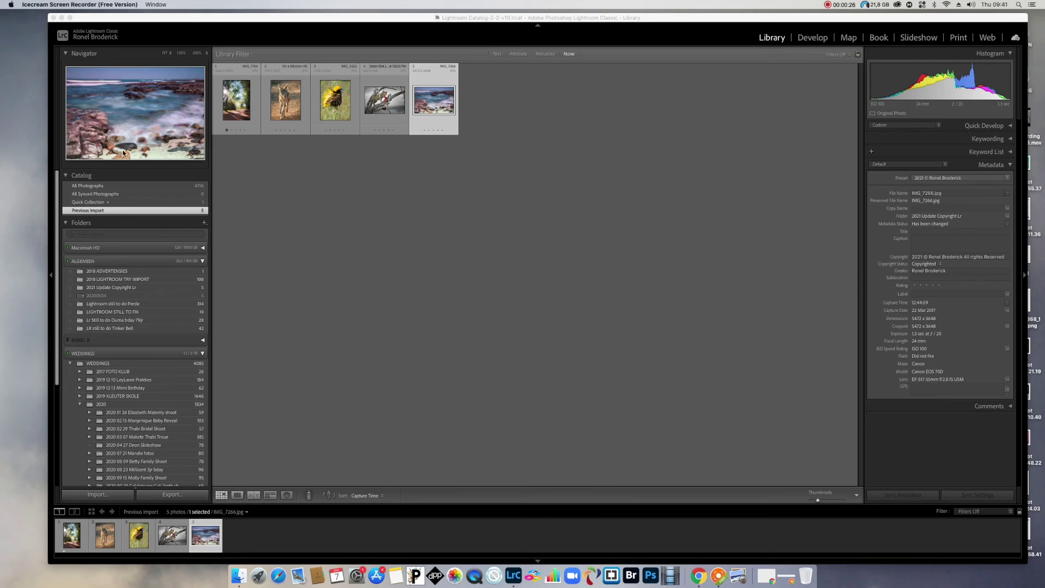
Show seascape IMG_7266 in Loupe view to check its 2021 copyright metadata.
left_click(237, 495)
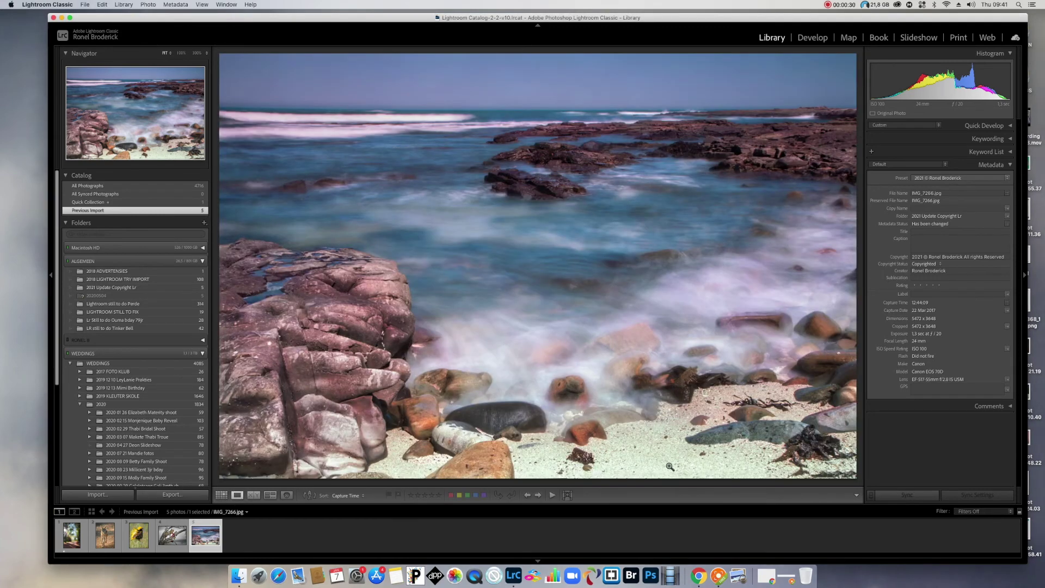